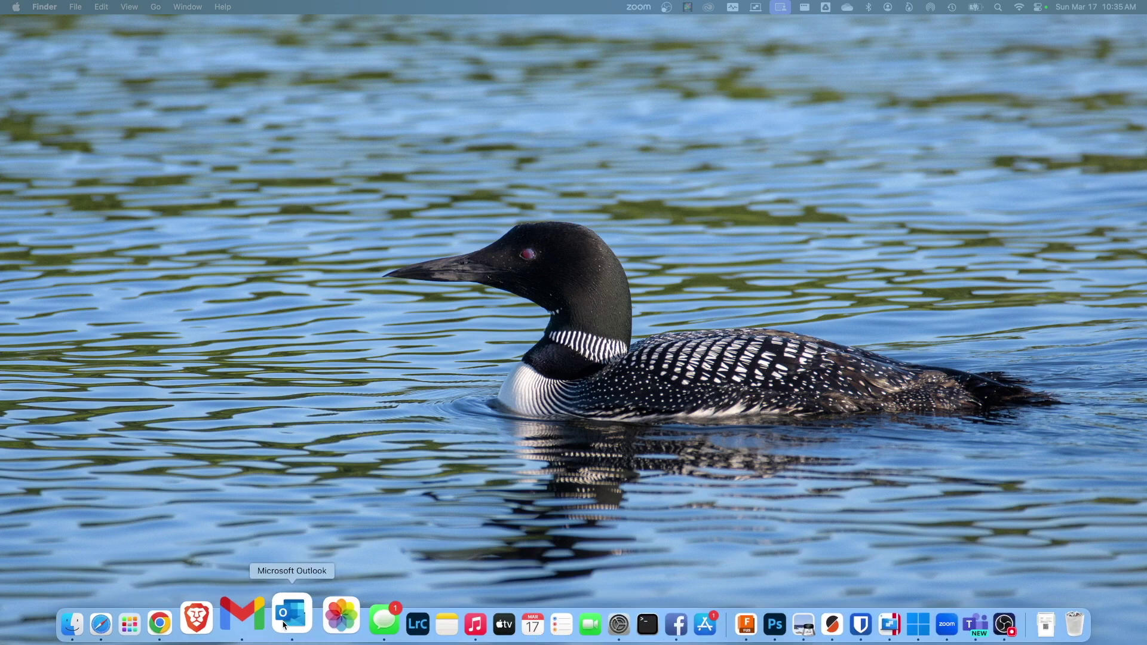
Launch Outlook from the Dock and bring up its Tools menu.
left_click(283, 624)
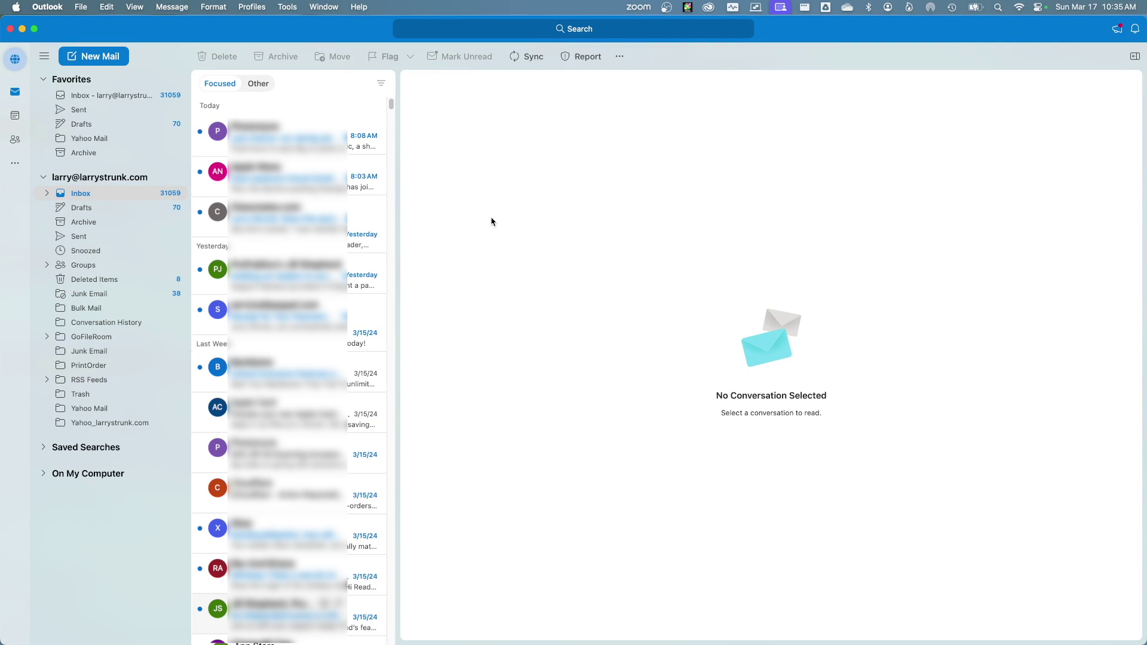
left_click(285, 11)
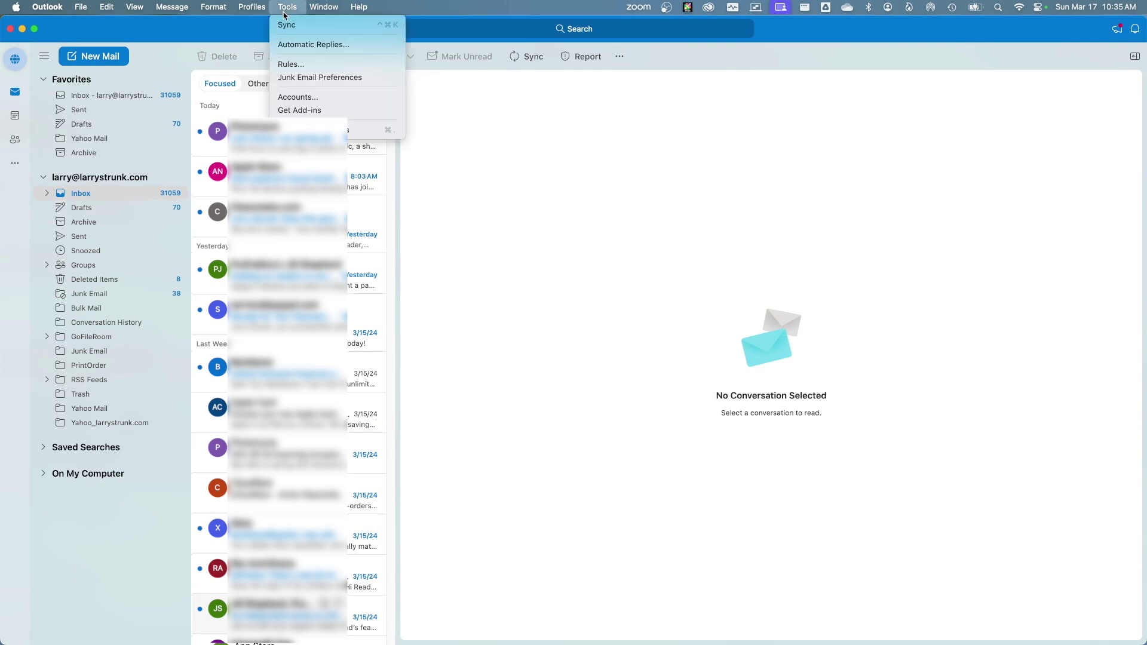
From Accounts, go to Delegation and Sharing, Shared With Me, and start adding a mailbox.
left_click(330, 101)
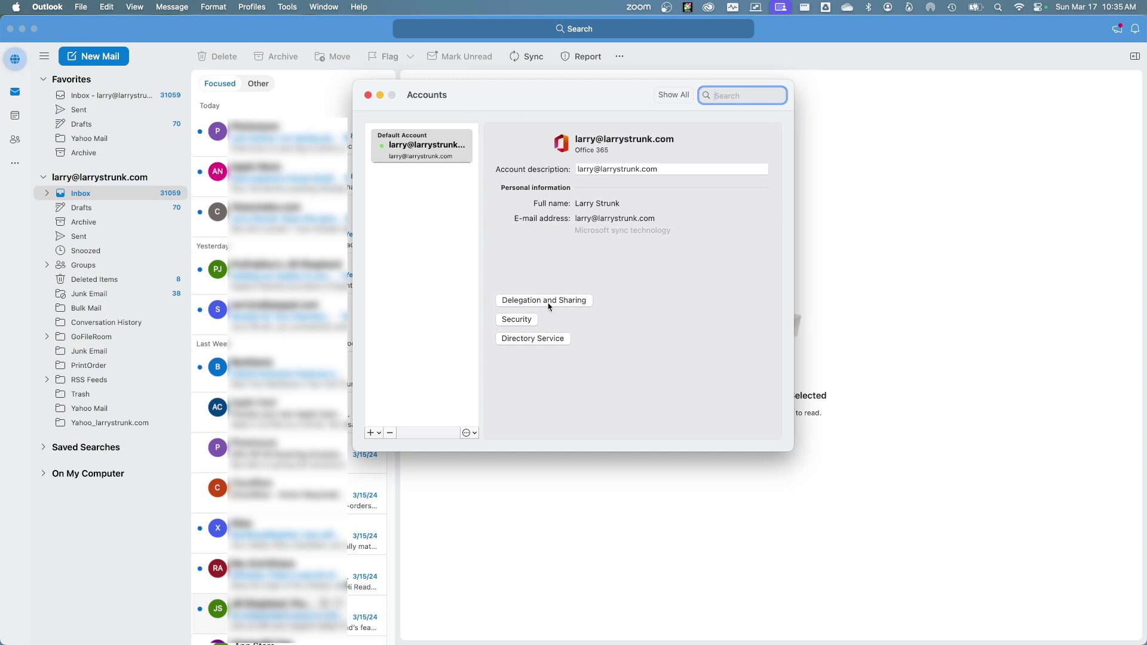
left_click(588, 302)
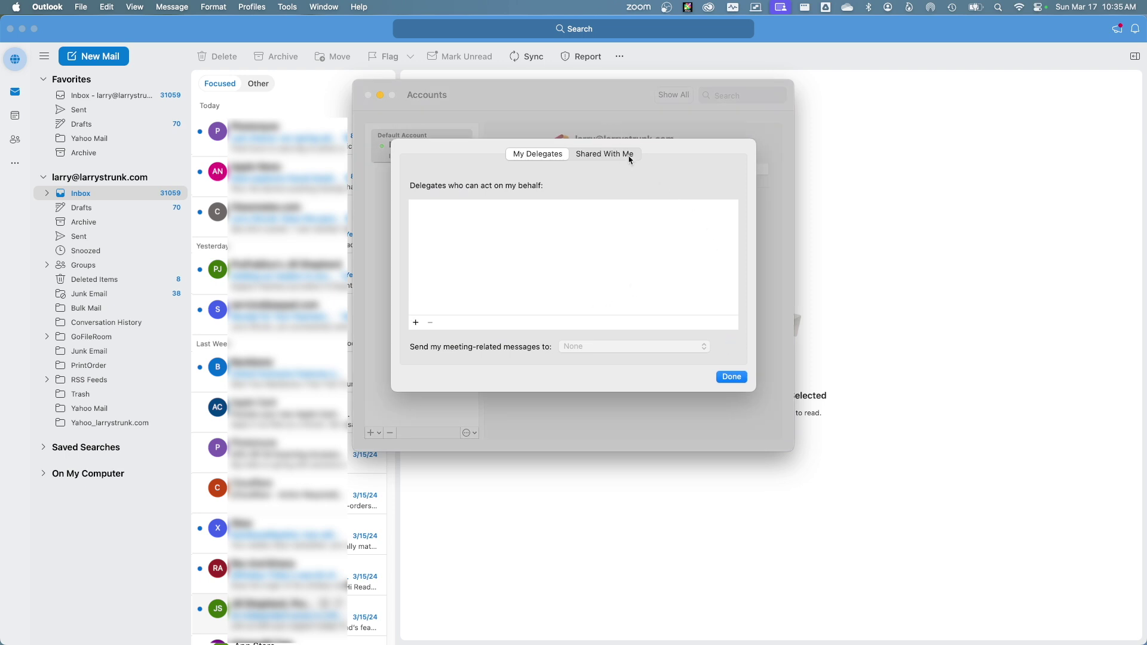
left_click(630, 156)
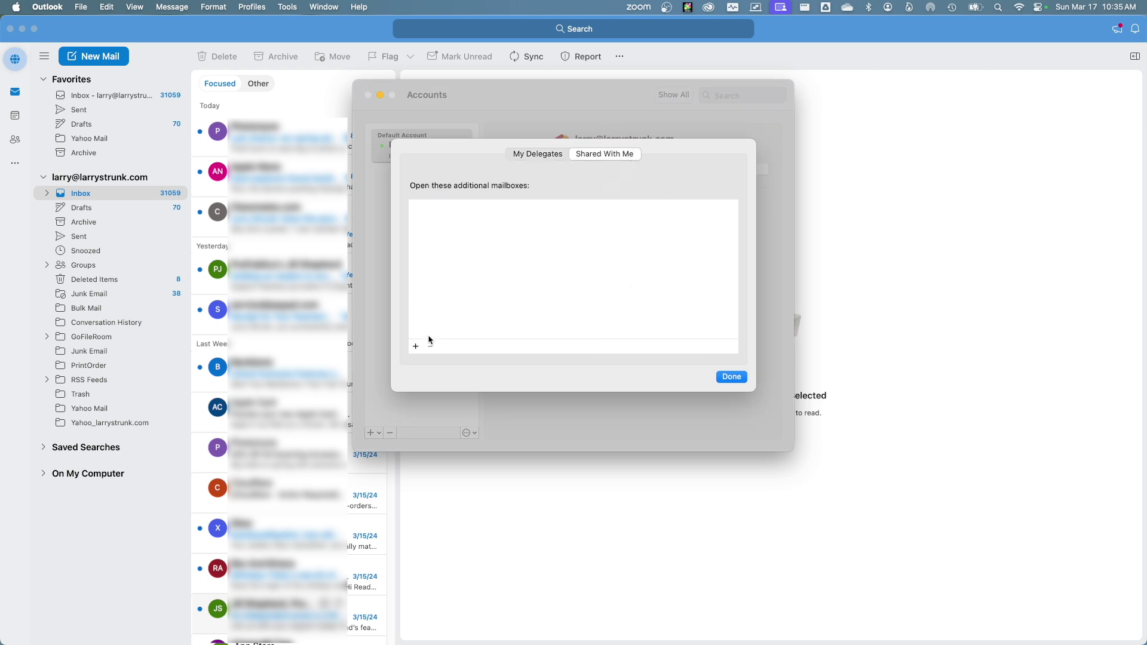
left_click(416, 346)
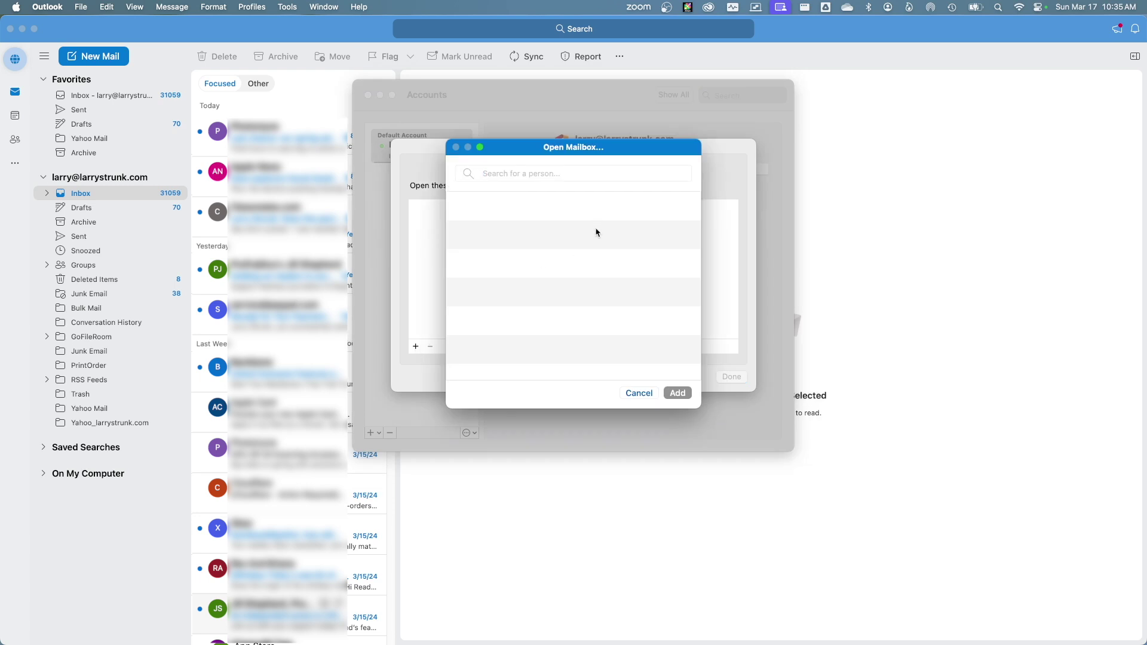
type("print")
Add the Print Order mailbox from the search results, then close Accounts.
left_click(589, 216)
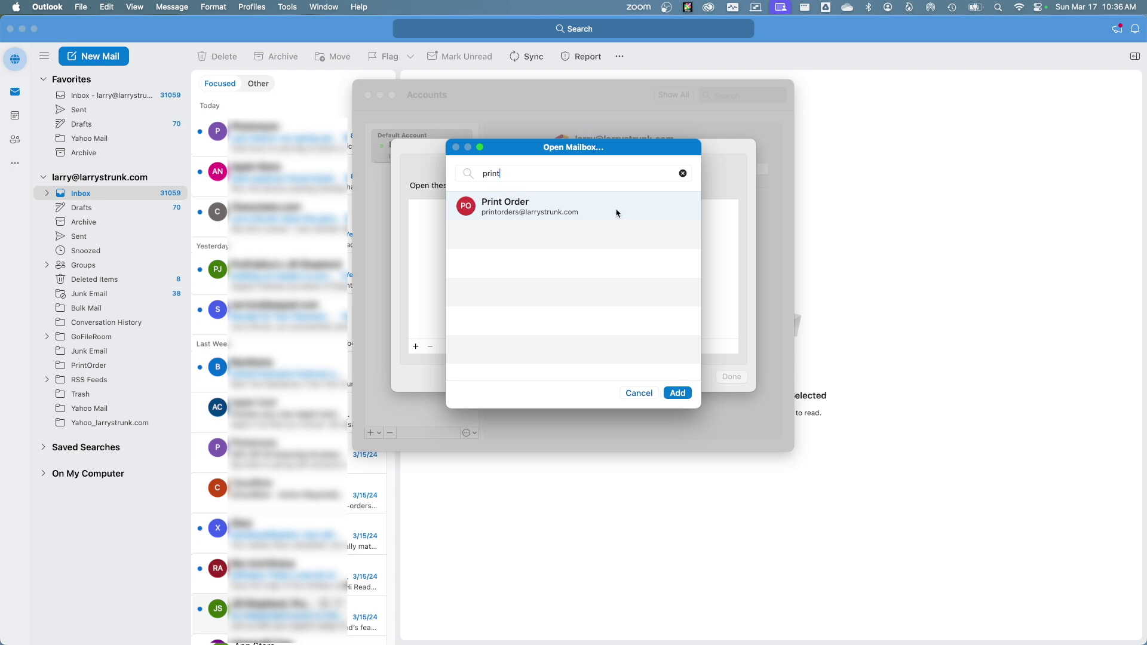
left_click(684, 397)
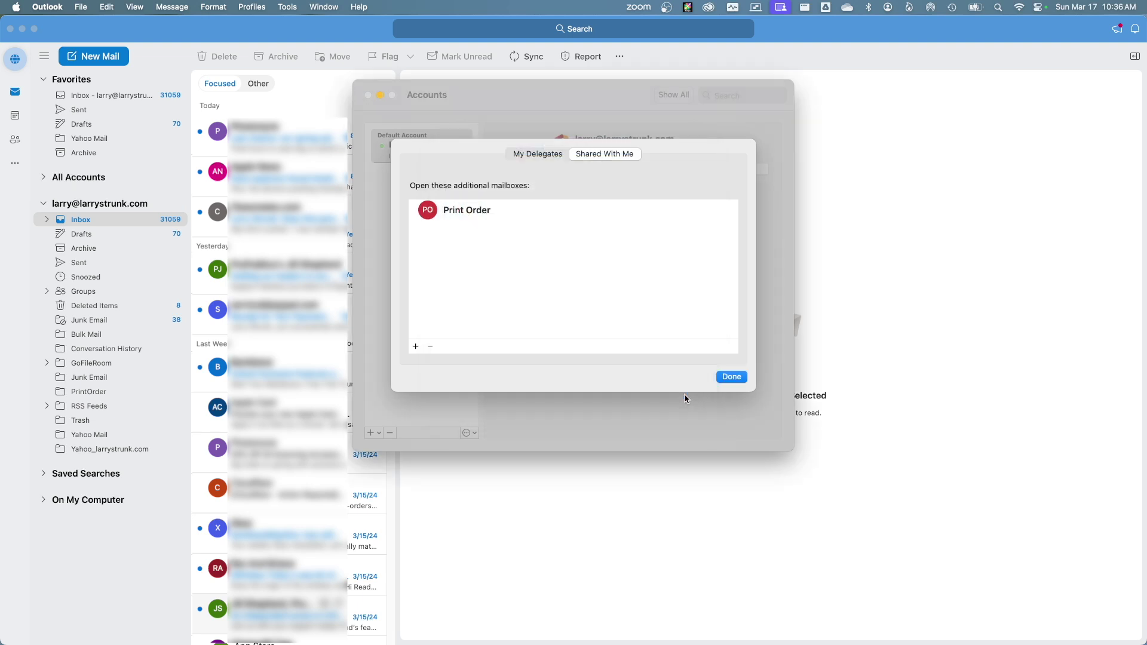
left_click(741, 378)
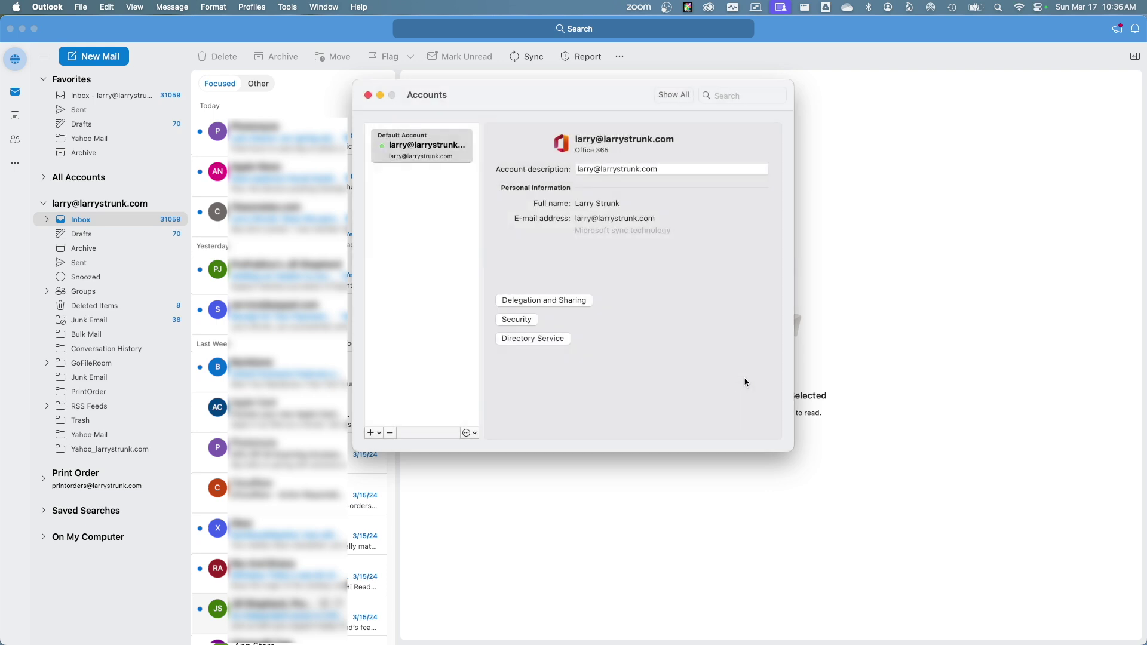
left_click(367, 95)
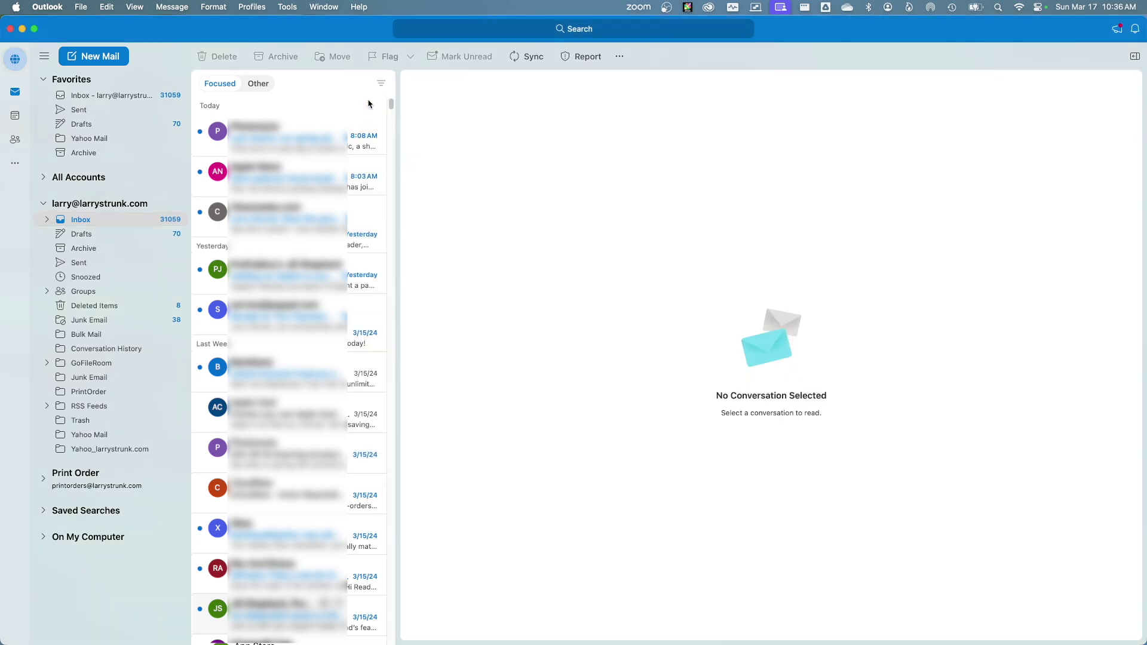
Expand Print Order and star its Inbox so it shows as "Inbox - Print Order".
left_click(44, 477)
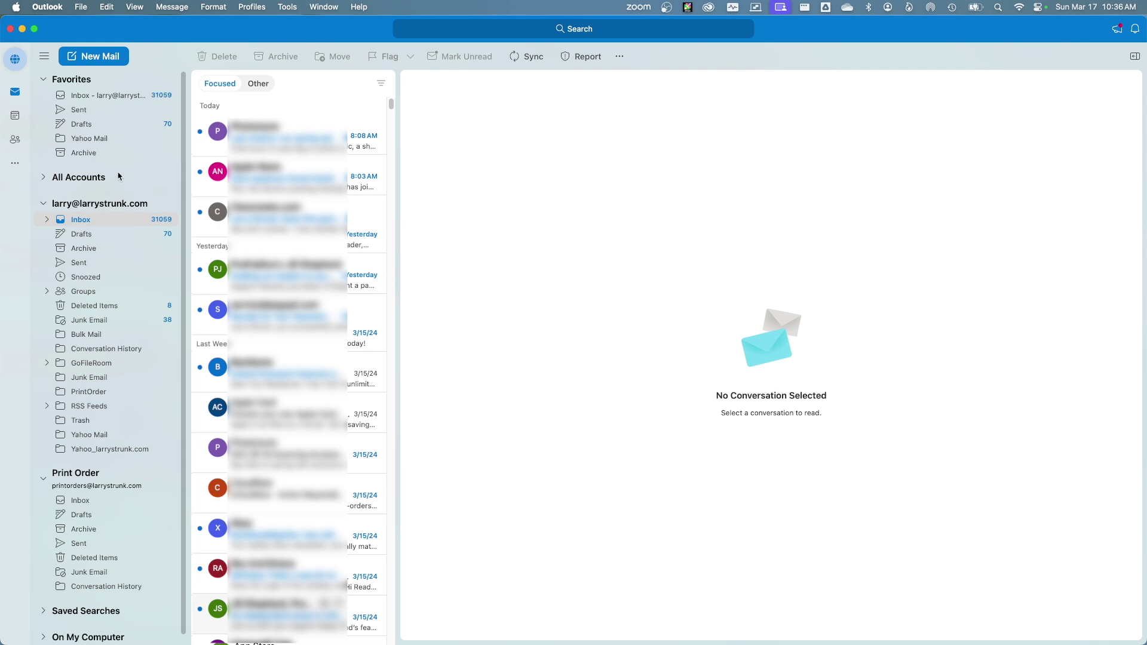
left_click(167, 504)
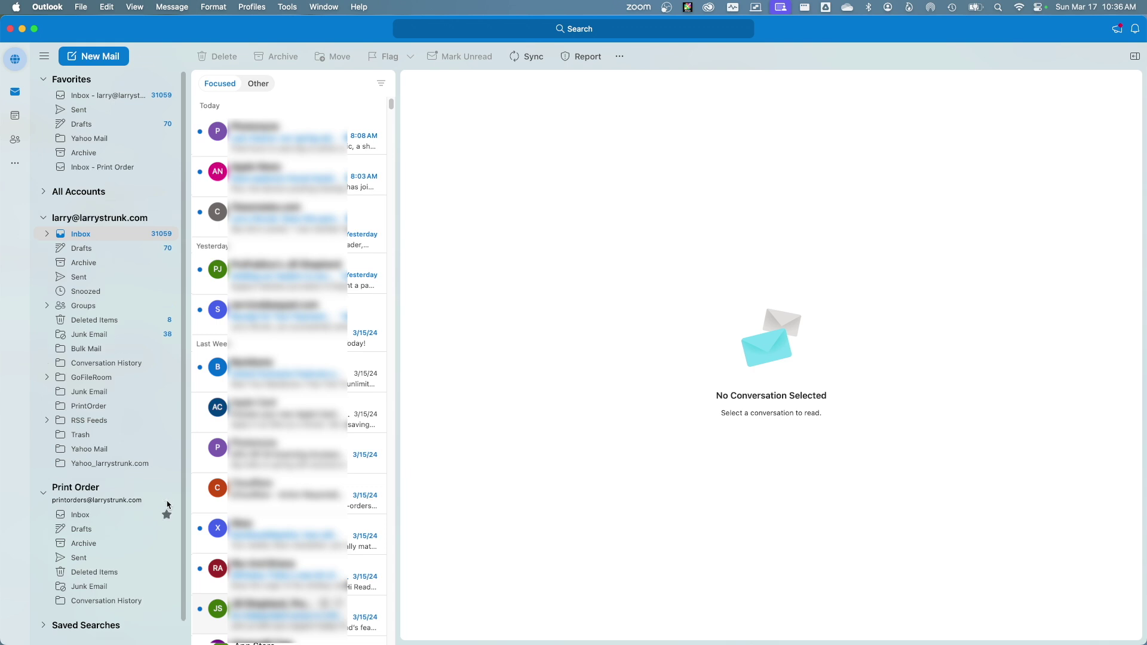